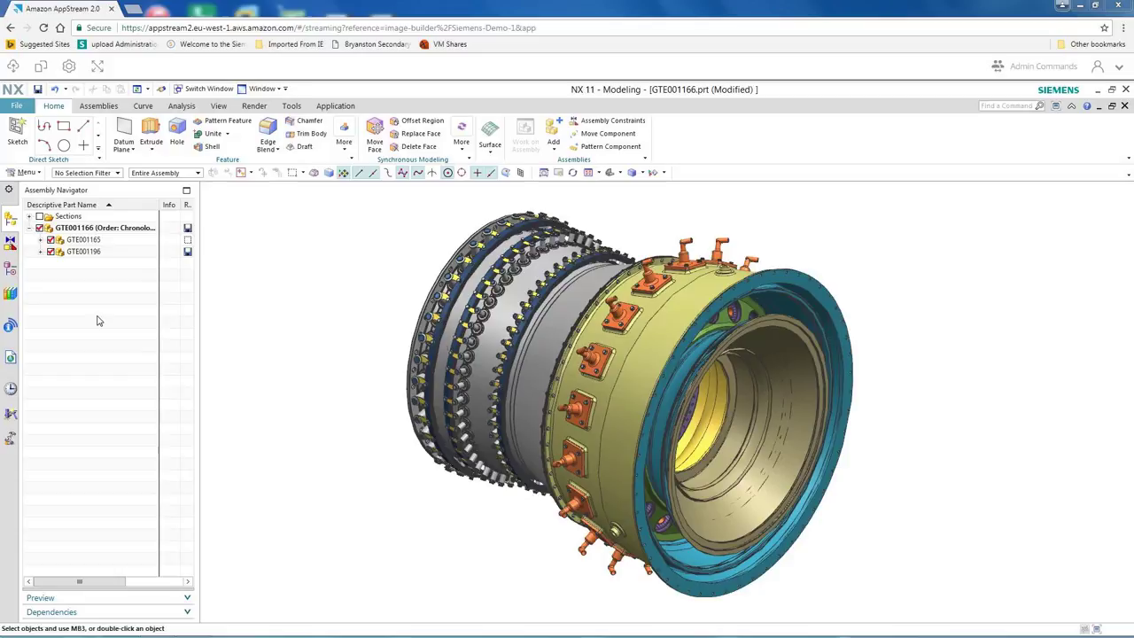
# Step: Turn on section display for the turbine assembly and rotate to inspect the section curves
pyautogui.click(88, 240)
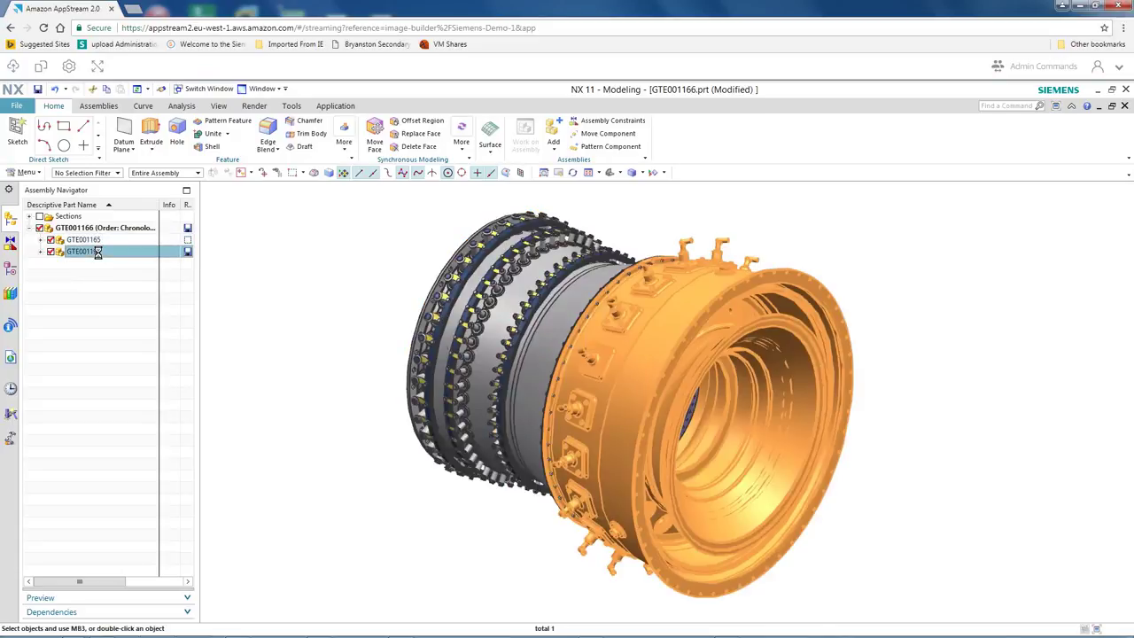
pyautogui.click(96, 294)
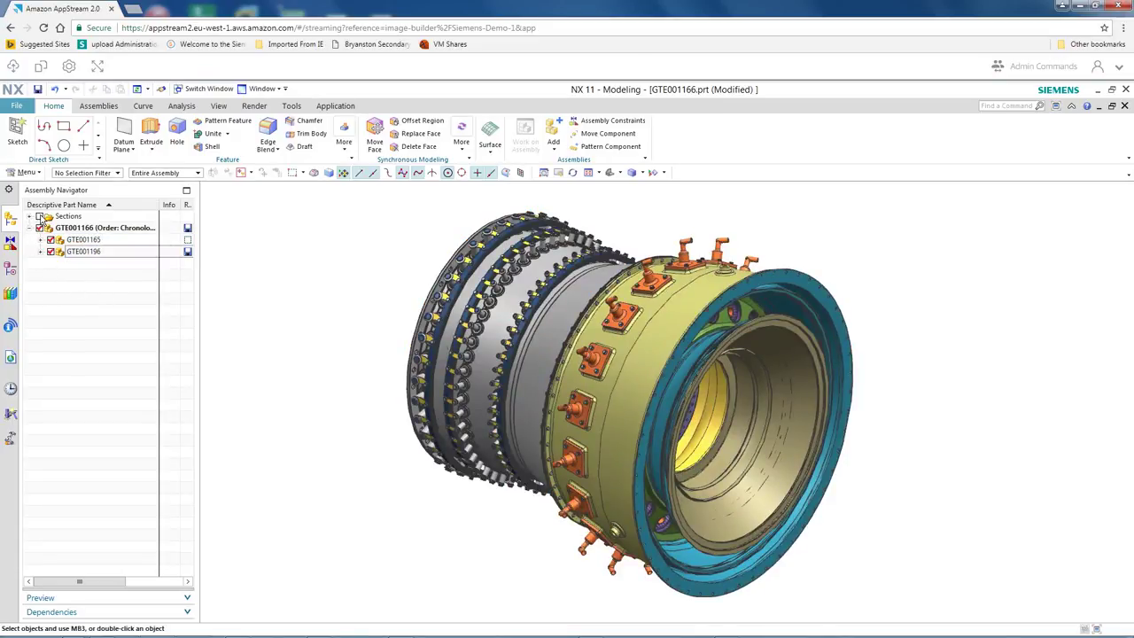
pyautogui.click(39, 217)
pyautogui.moveTo(341, 336); pyautogui.dragTo(358, 348, button='middle')
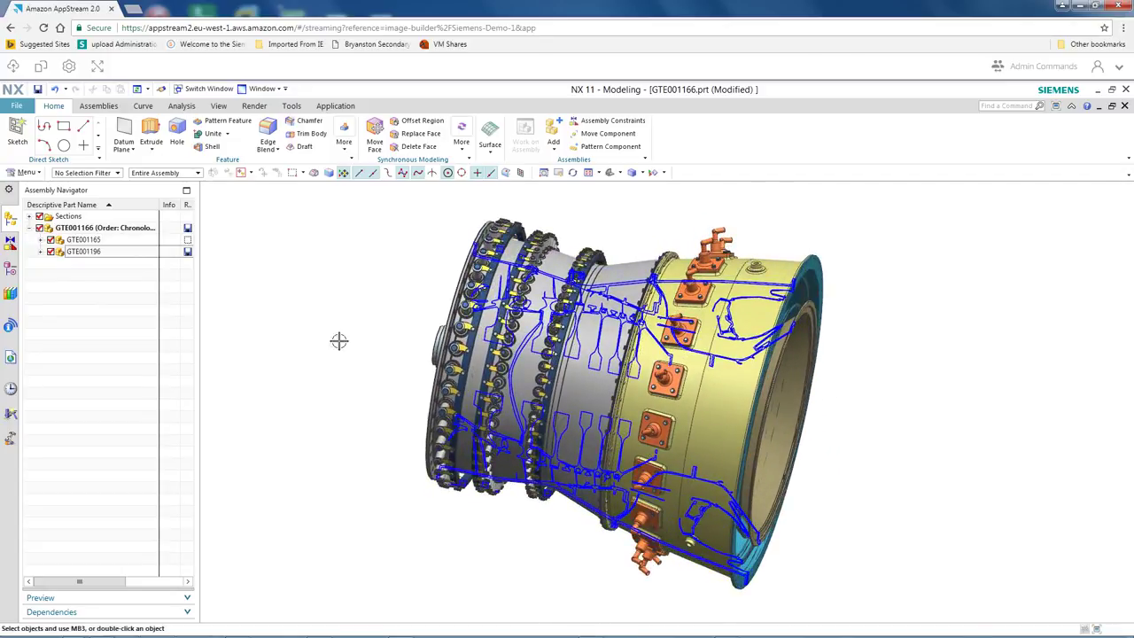
# Step: Clip the engine with Section 1 and rotate the cutaway view
pyautogui.click(39, 218)
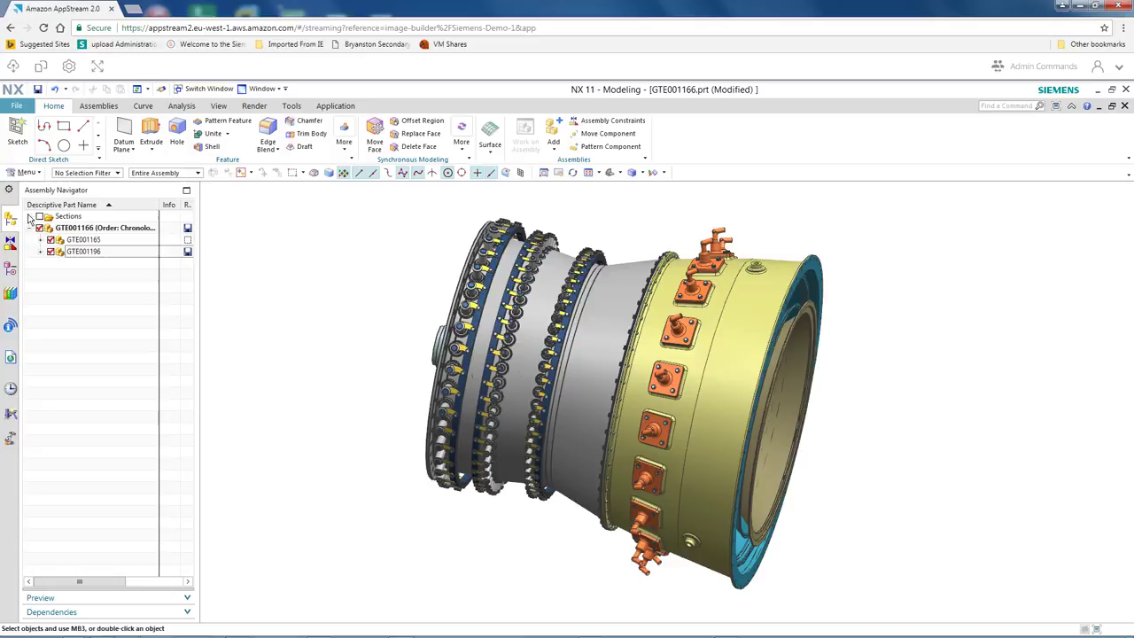
pyautogui.rightClick(80, 229)
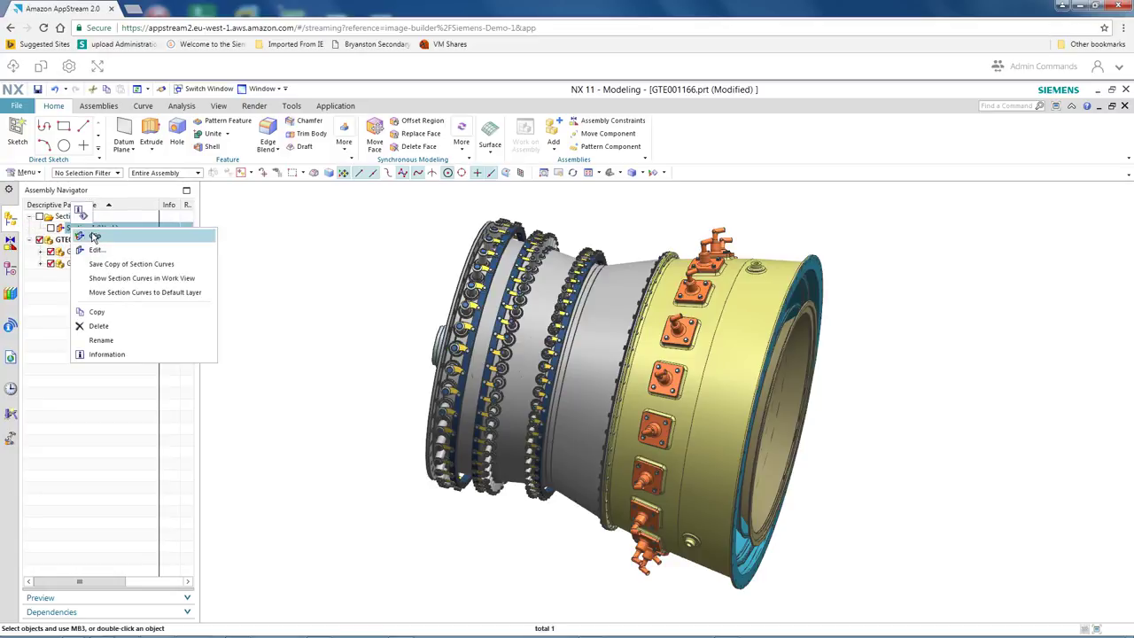
pyautogui.click(92, 236)
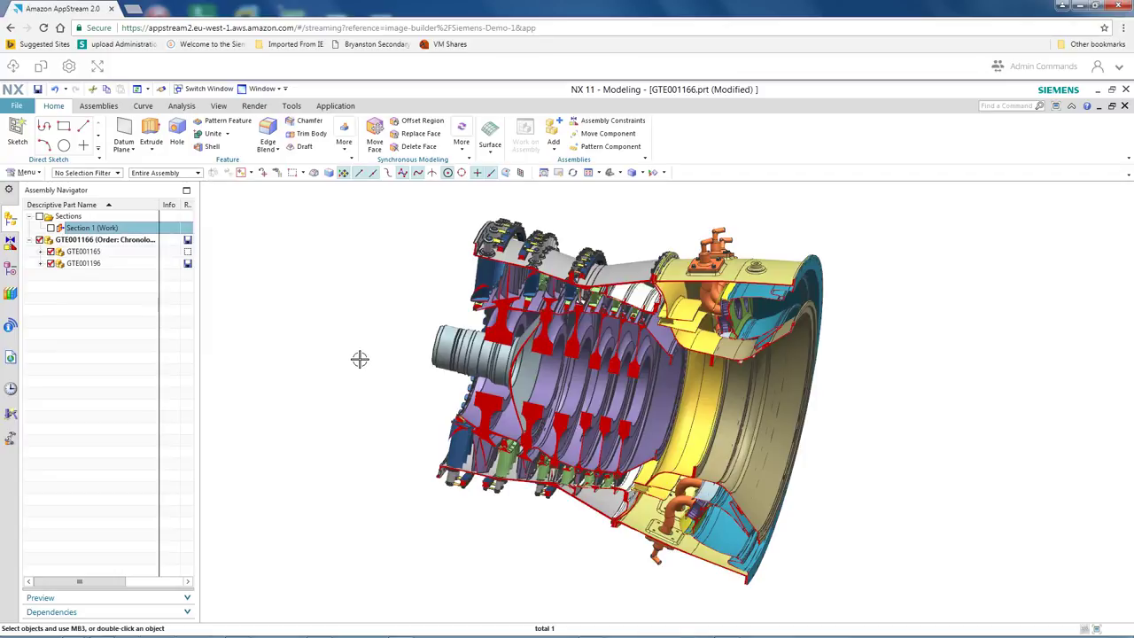
pyautogui.moveTo(336, 346); pyautogui.dragTo(328, 340, button='middle')
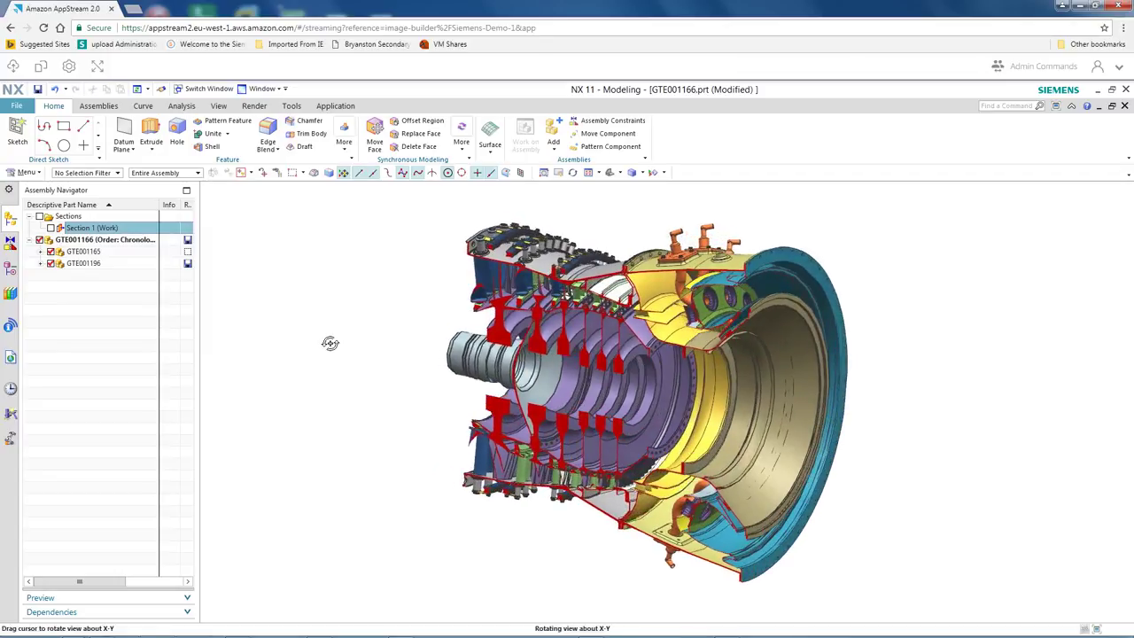
# Step: Slide Section 1's cutting plane through the engine, then unclip it to show the whole engine
pyautogui.rightClick(128, 231)
pyautogui.click(147, 245)
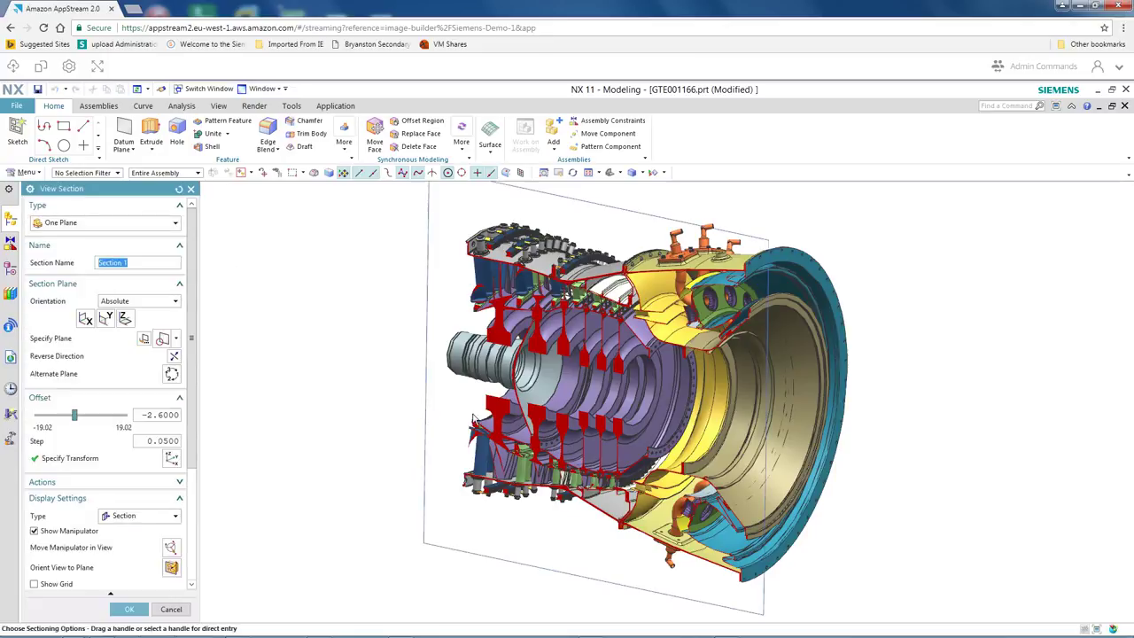
pyautogui.click(558, 415)
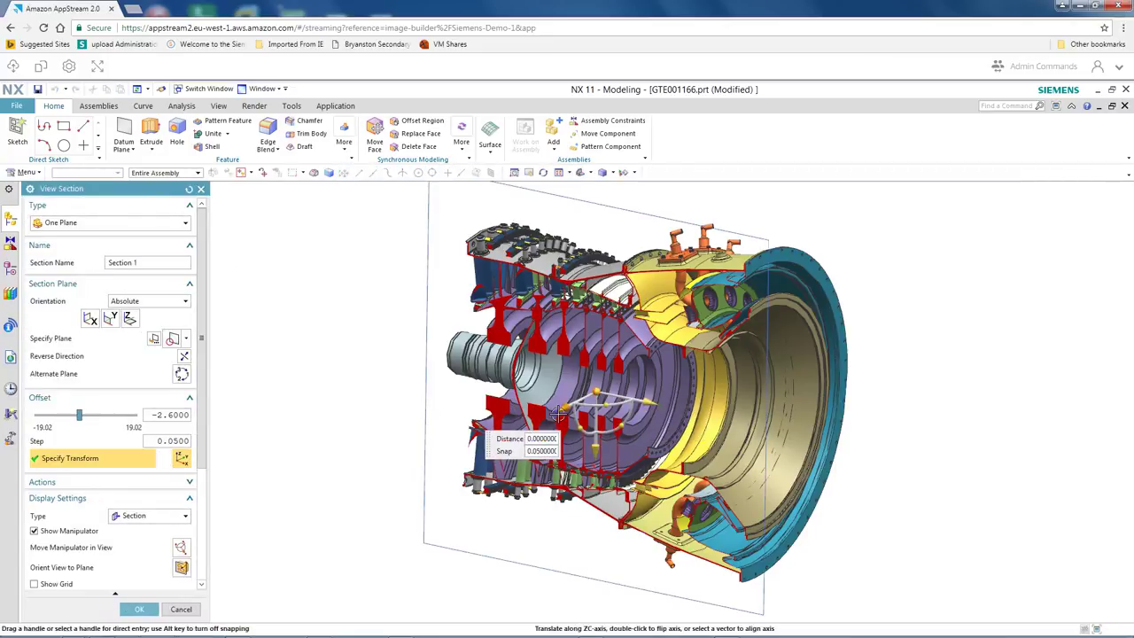
pyautogui.moveTo(558, 415)
pyautogui.mouseDown()
pyautogui.moveTo(551, 423)
pyautogui.moveTo(567, 415)
pyautogui.mouseUp()
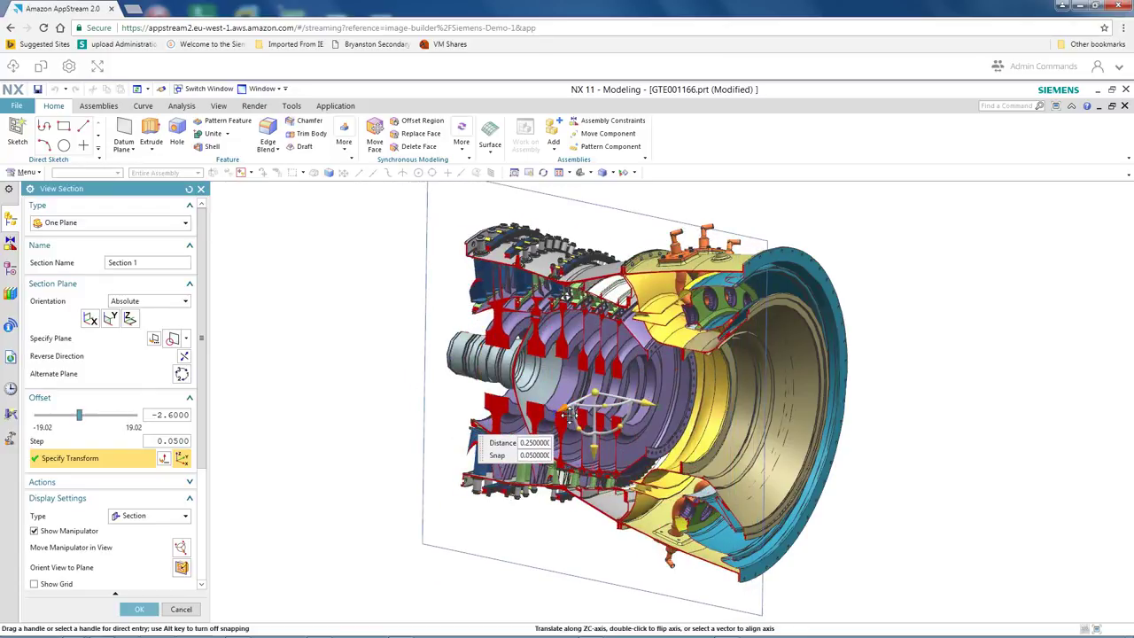
pyautogui.click(180, 609)
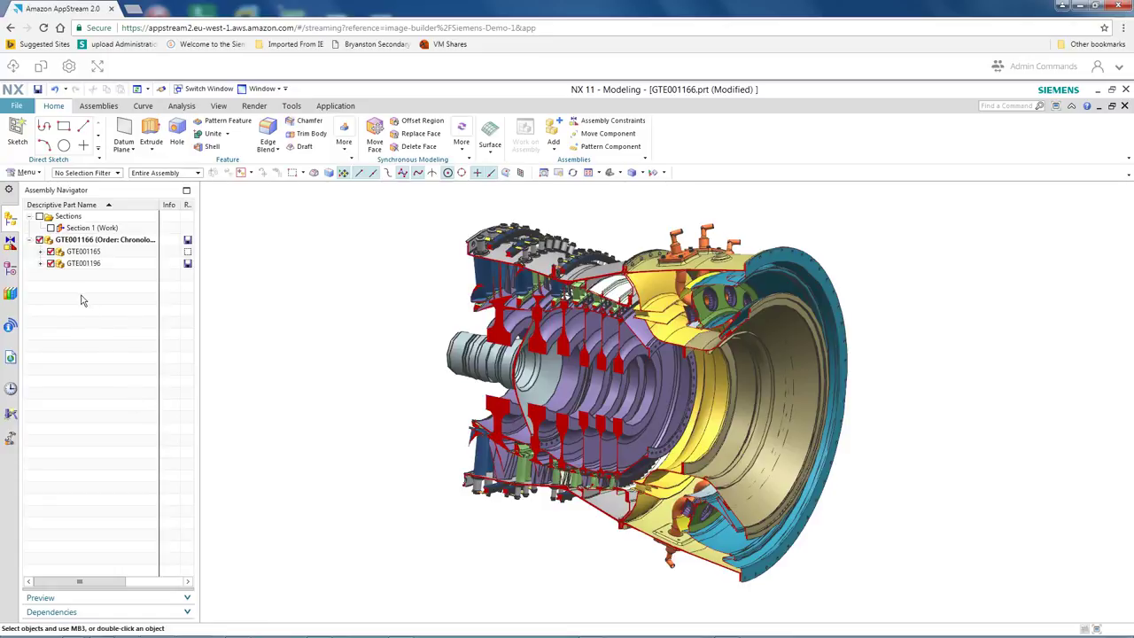
pyautogui.rightClick(99, 228)
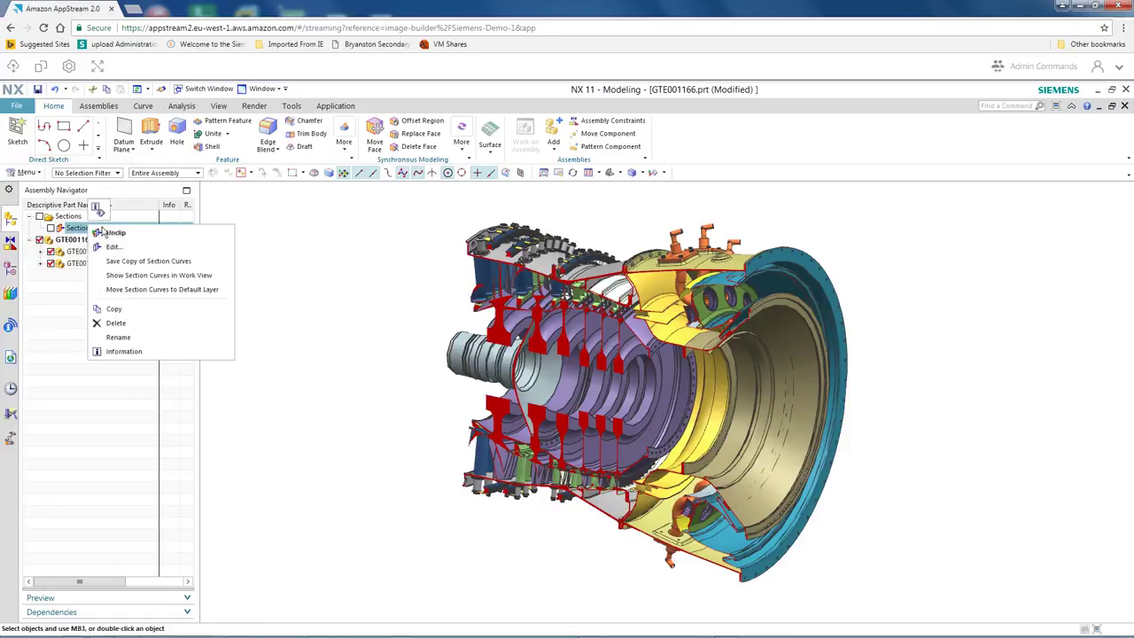
pyautogui.click(111, 233)
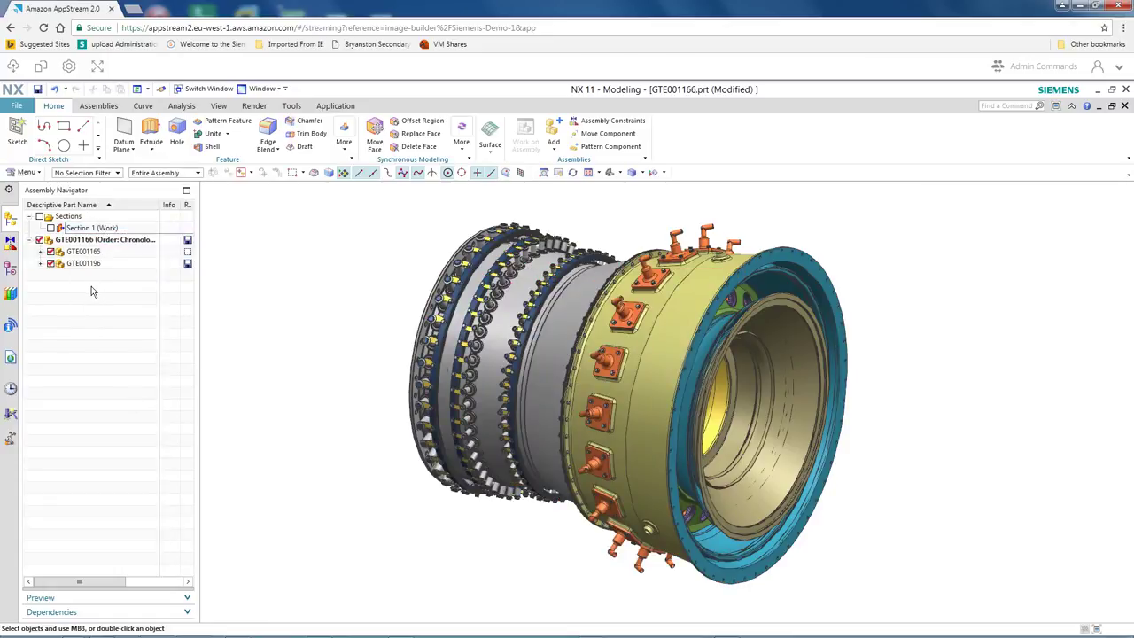
# Step: Open the outer casing ring as its own part and zoom in
pyautogui.rightClick(663, 335)
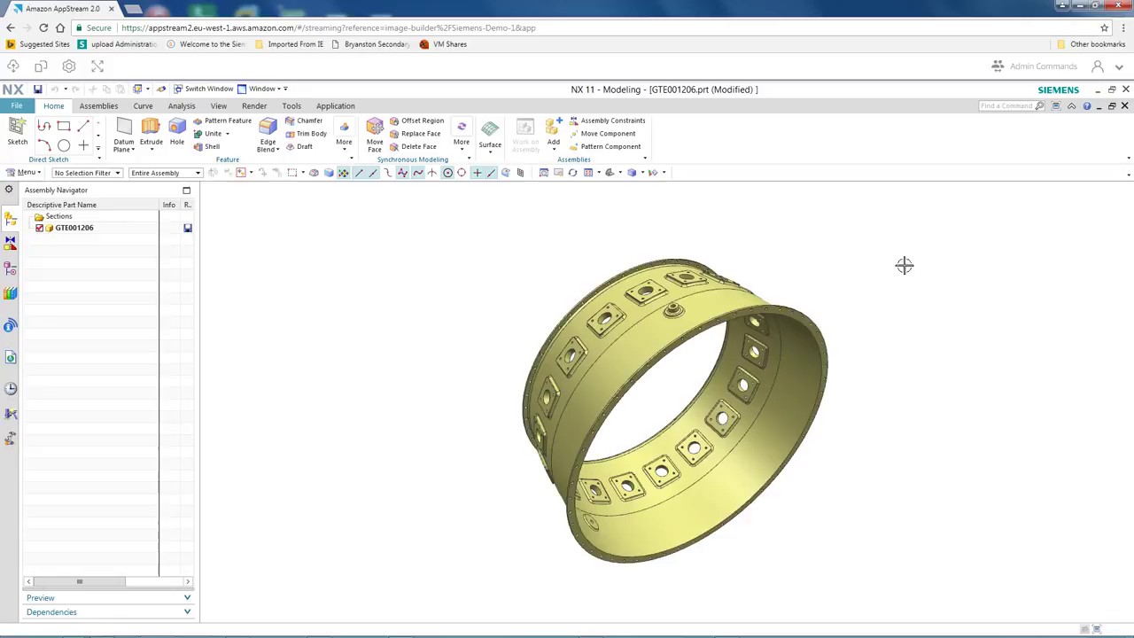
pyautogui.scroll(2, 741, 263)
pyautogui.scroll(1, 741, 263)
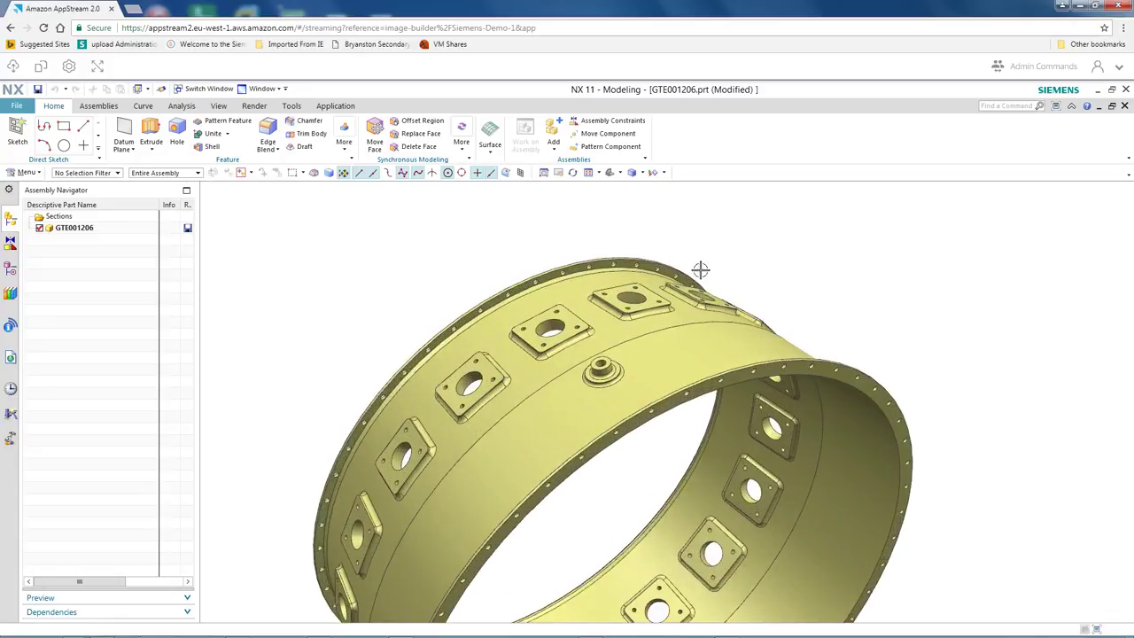
pyautogui.scroll(2, 391, 286)
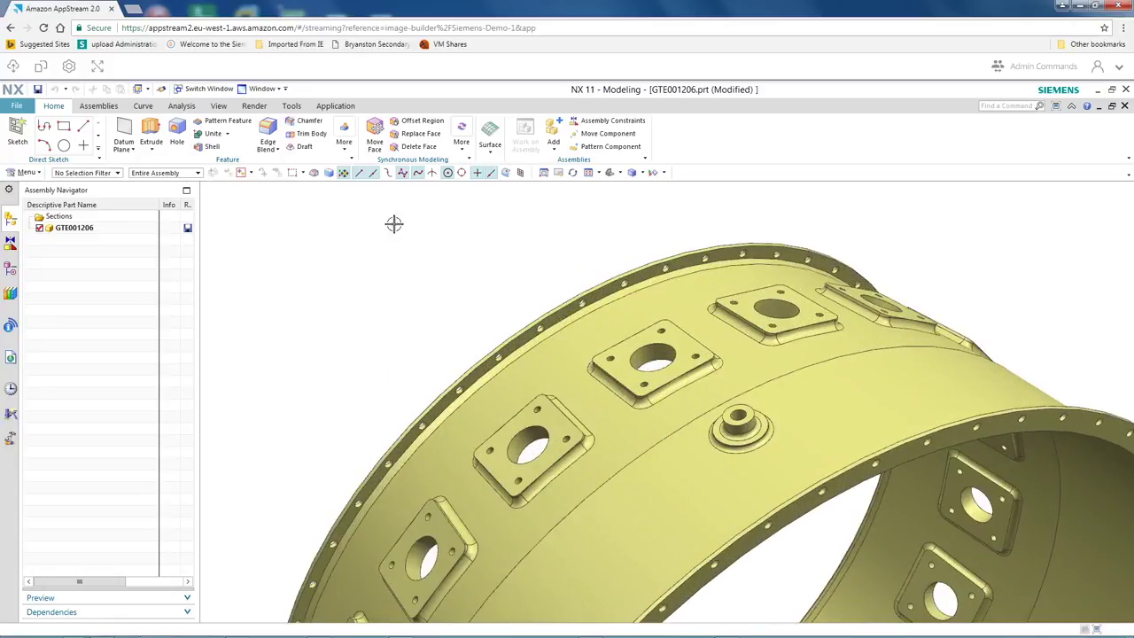
# Step: Move the round boss's top face up 1.6 in
pyautogui.click(374, 137)
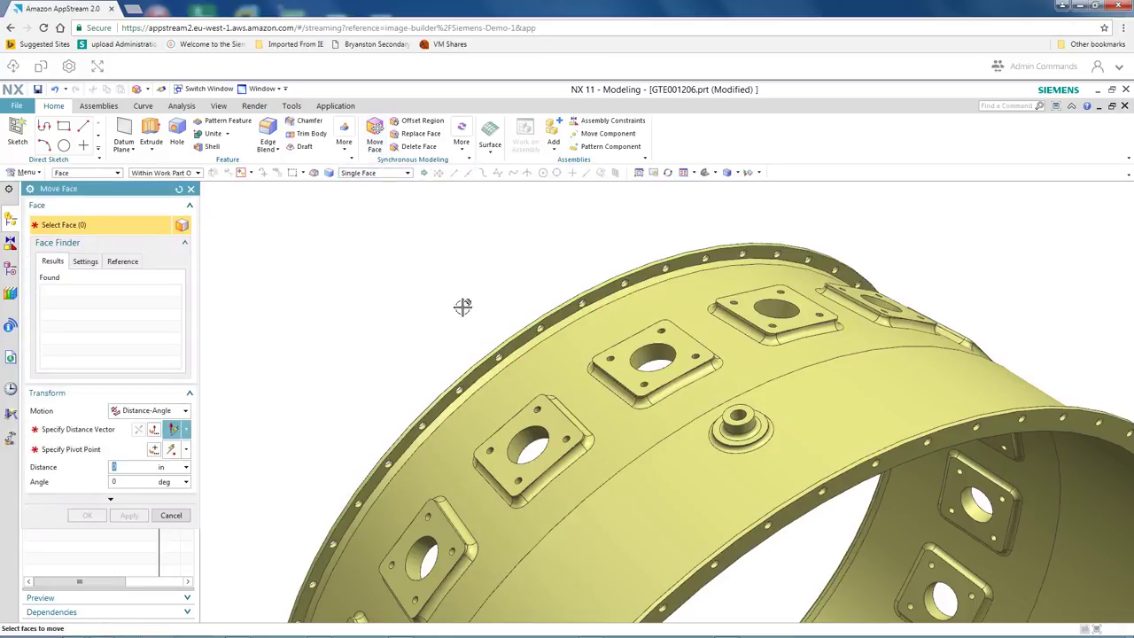
pyautogui.click(743, 413)
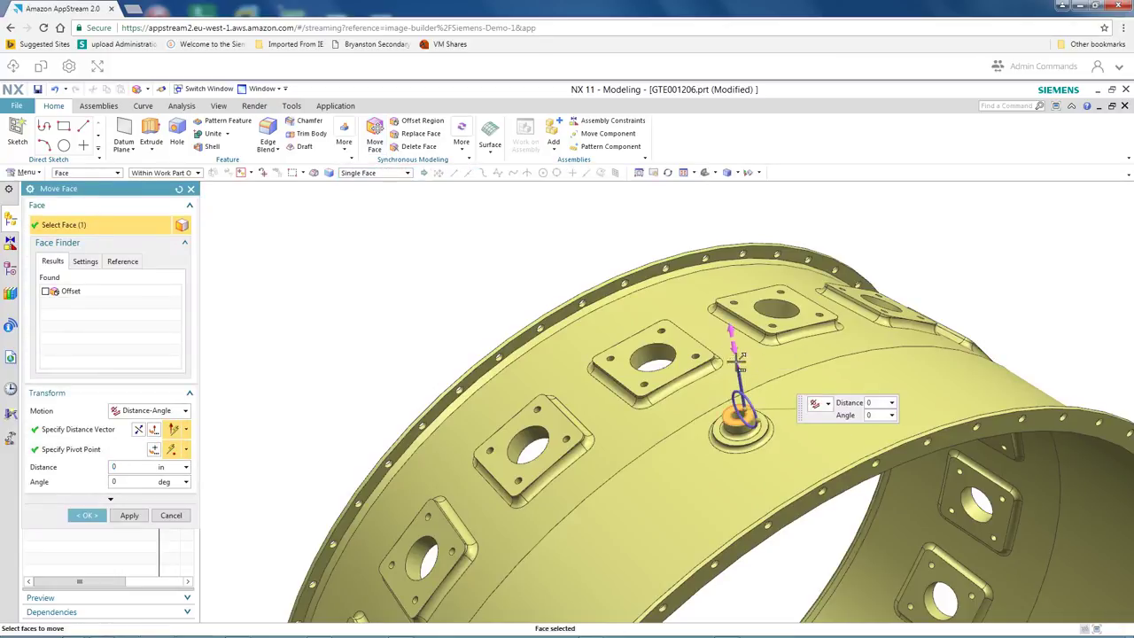
pyautogui.moveTo(737, 366); pyautogui.dragTo(728, 328)
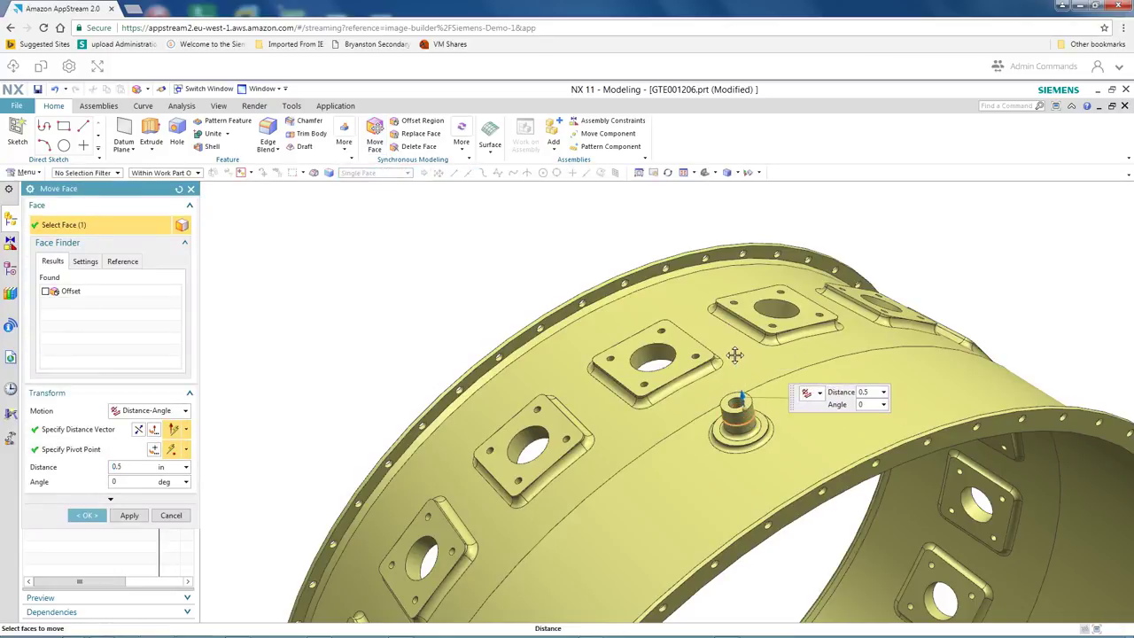
pyautogui.click(88, 516)
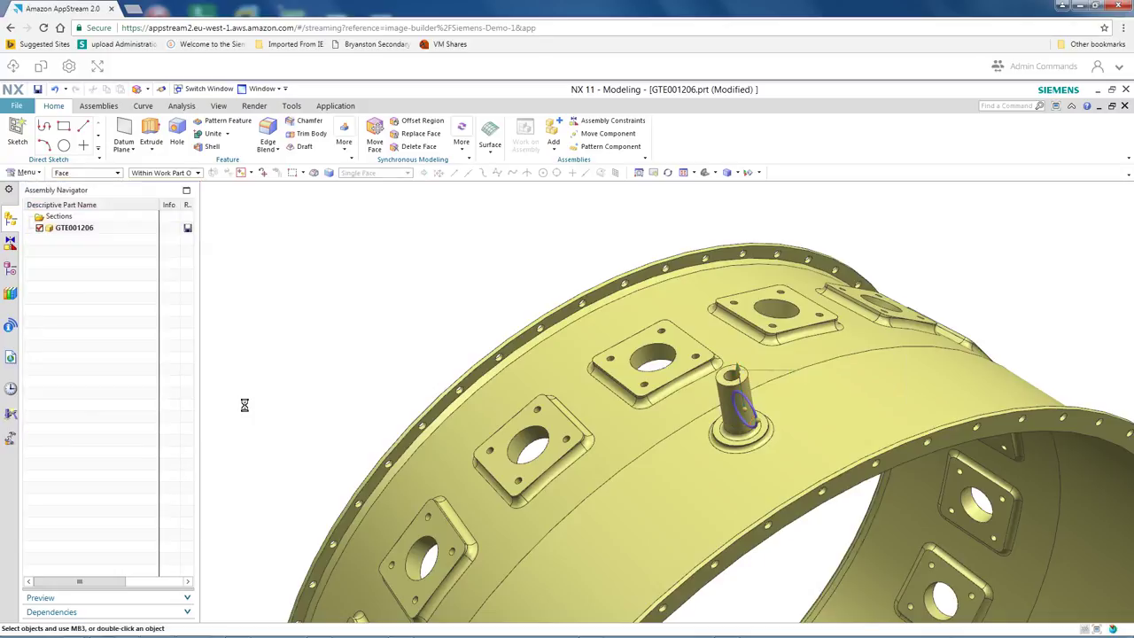
# Step: Resize both boss-base fillets to a 0.075 in radius with Resize Blend
pyautogui.click(463, 152)
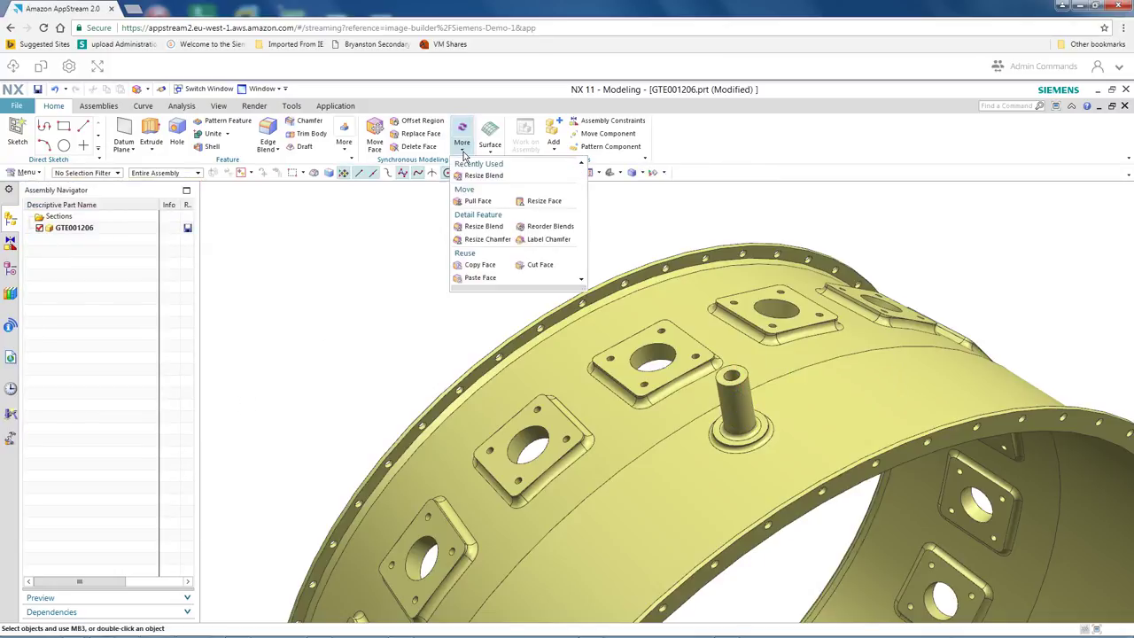
pyautogui.click(484, 228)
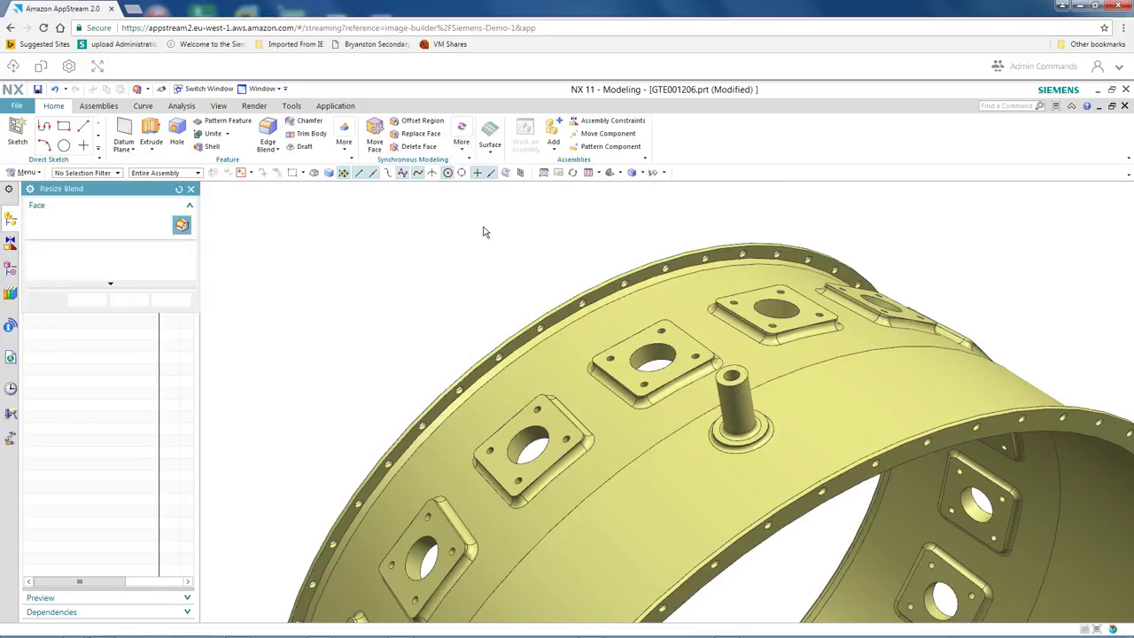
pyautogui.click(753, 434)
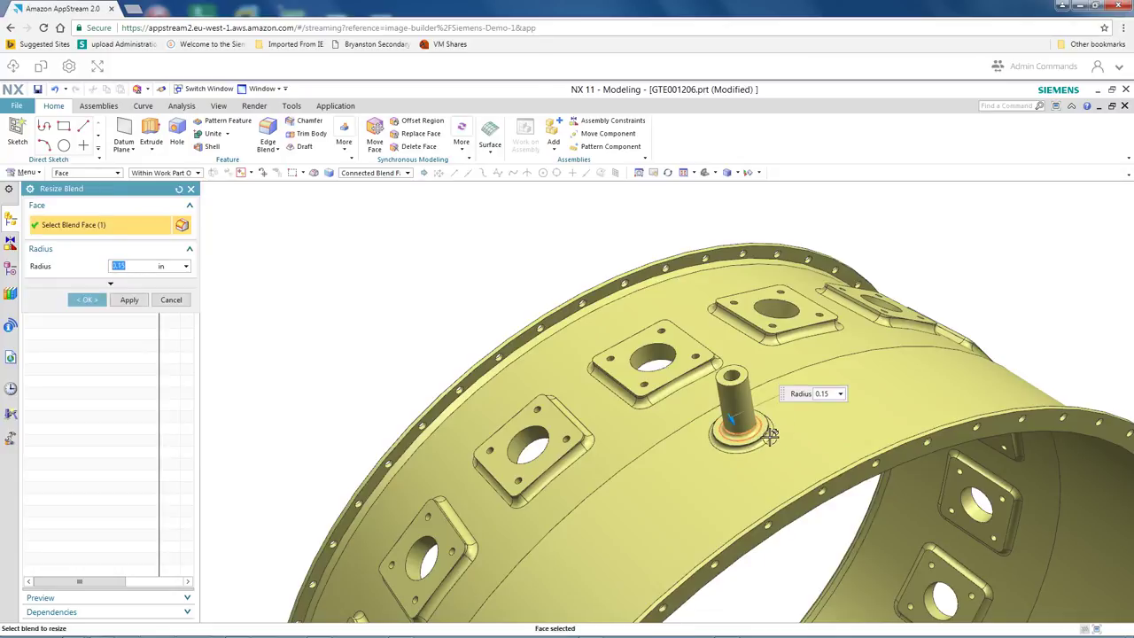
pyautogui.click(766, 432)
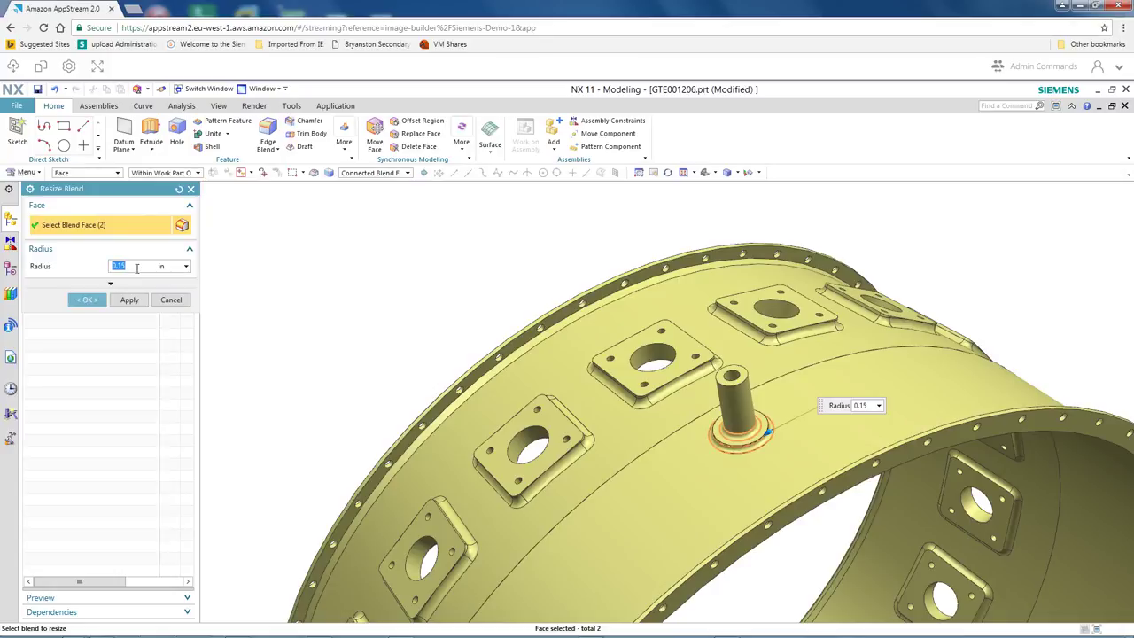
pyautogui.write('.')
pyautogui.write('075')
pyautogui.press('Return')
pyautogui.click(86, 299)
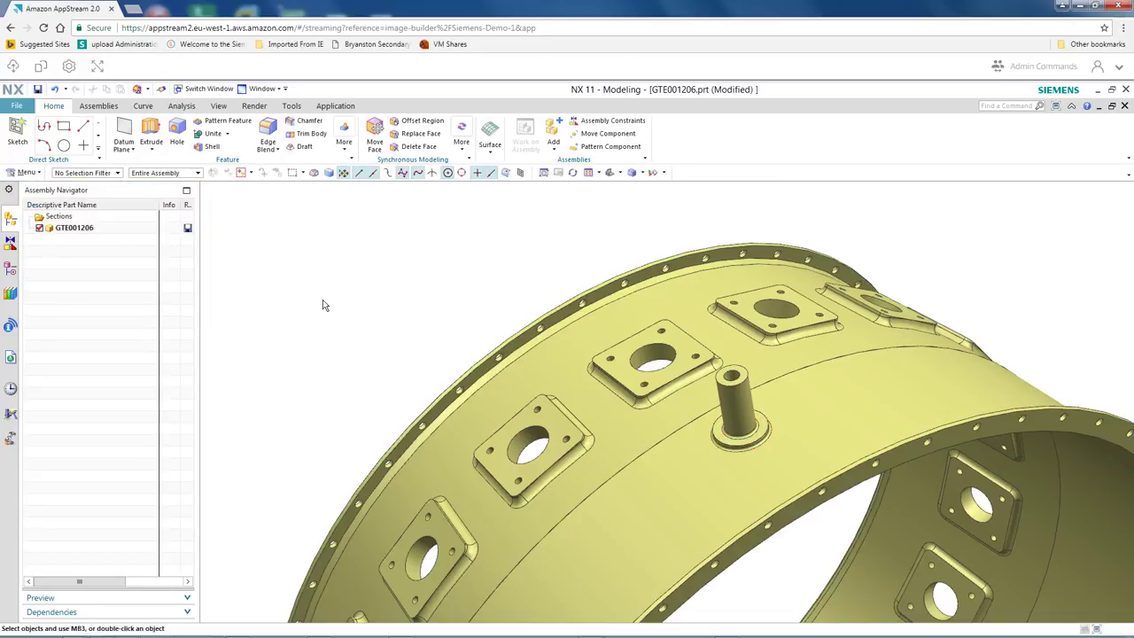
pyautogui.scroll(-1, 824, 566)
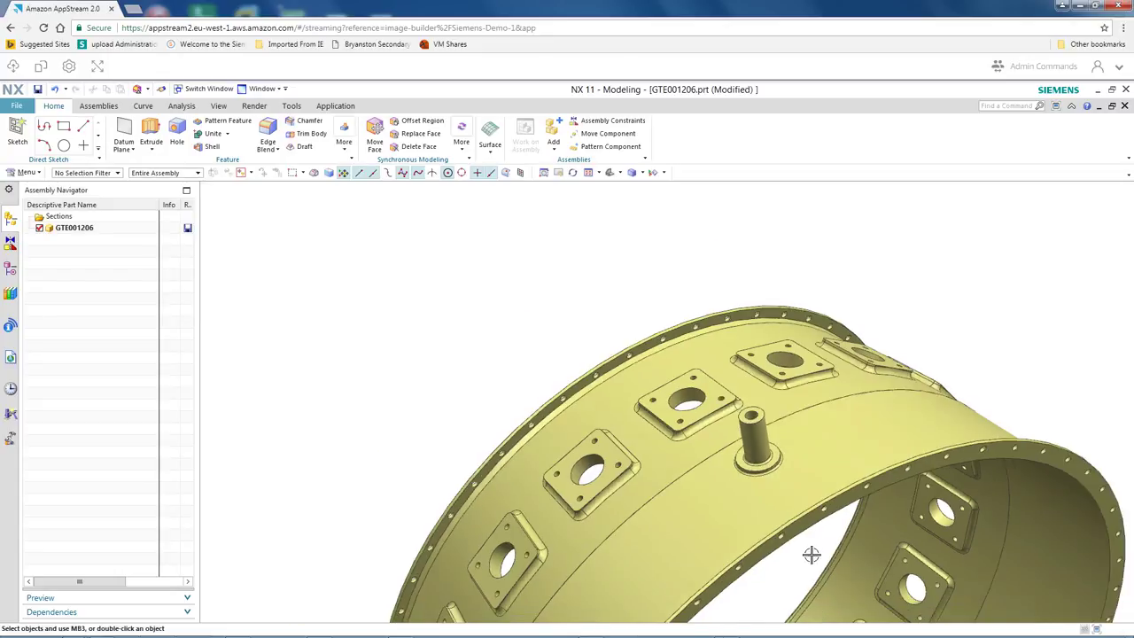
# Step: Fit the ring in view and move its wide rim face outward 4.5 in
pyautogui.rightClick(523, 328)
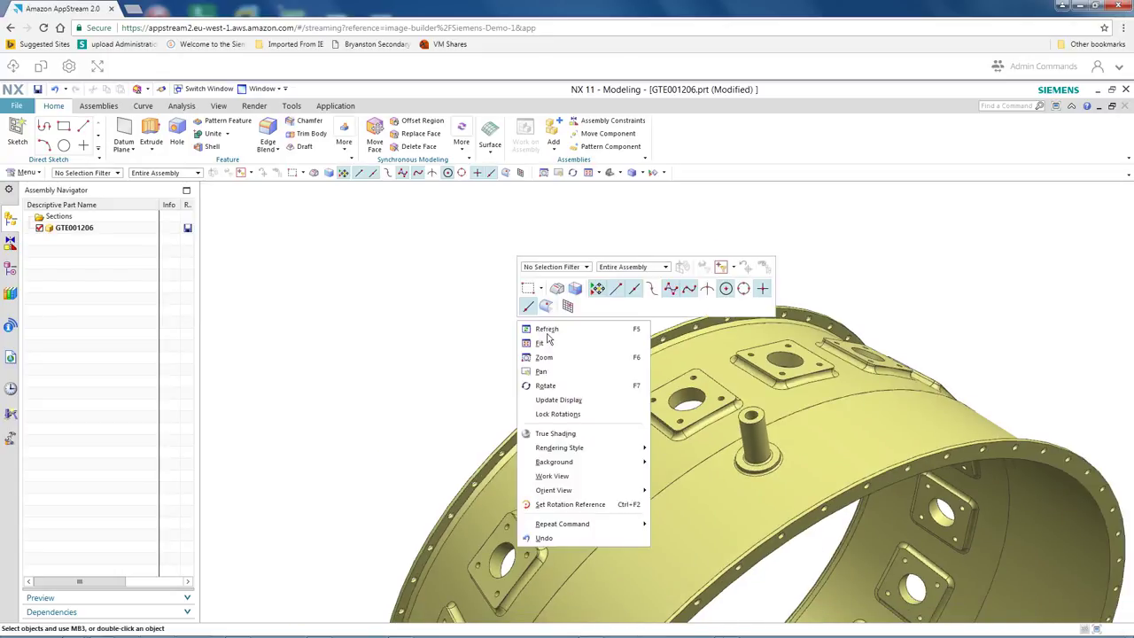
pyautogui.click(518, 341)
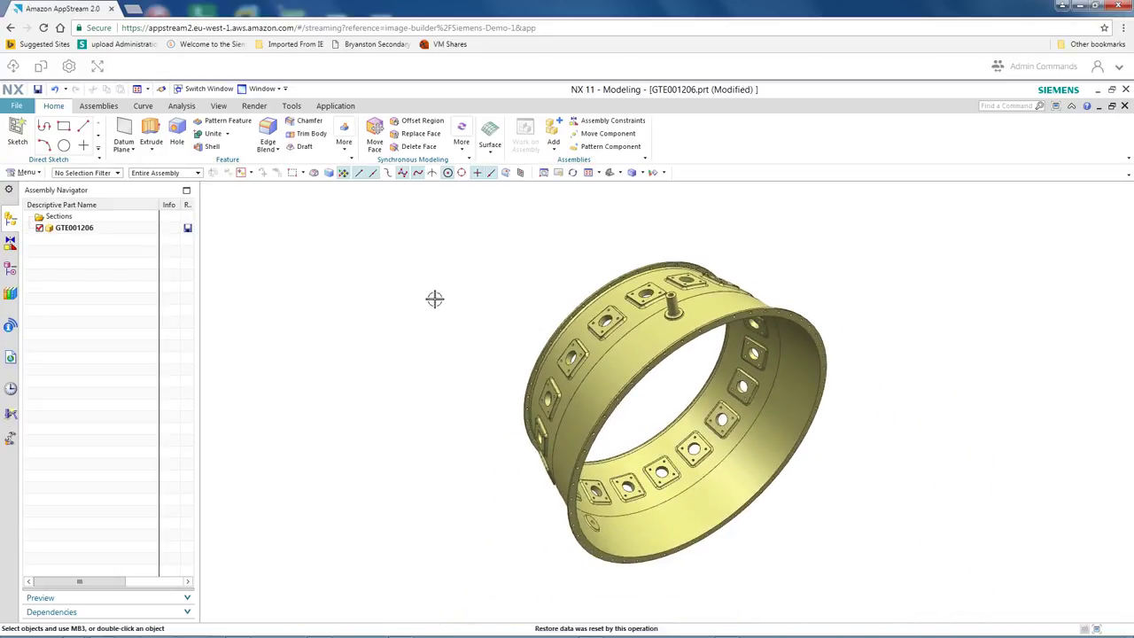
pyautogui.click(375, 137)
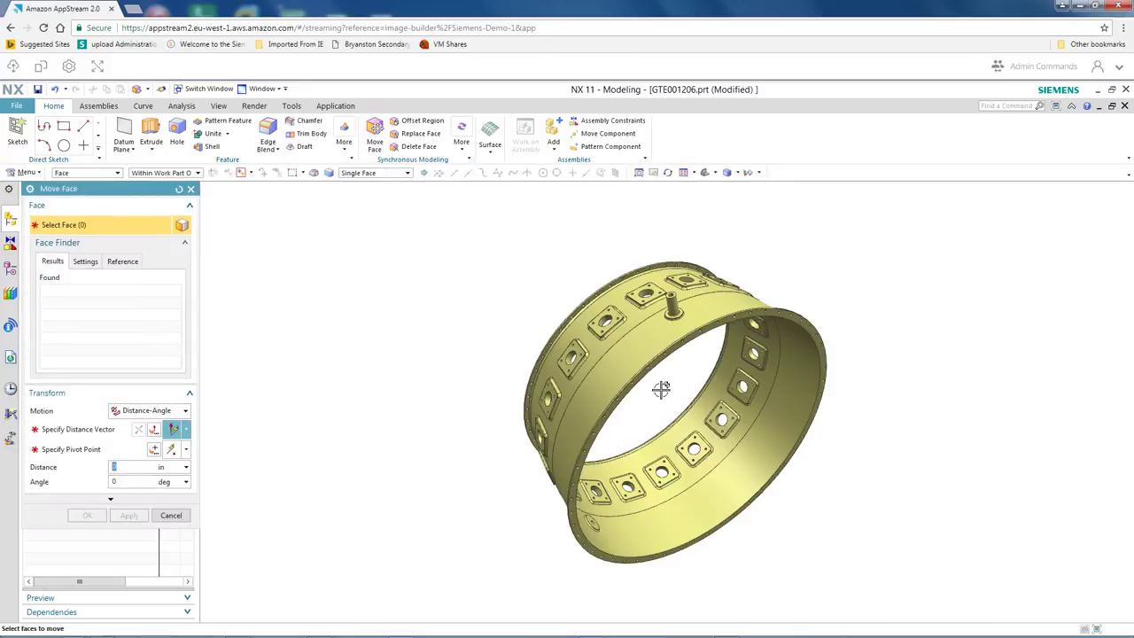
pyautogui.click(676, 348)
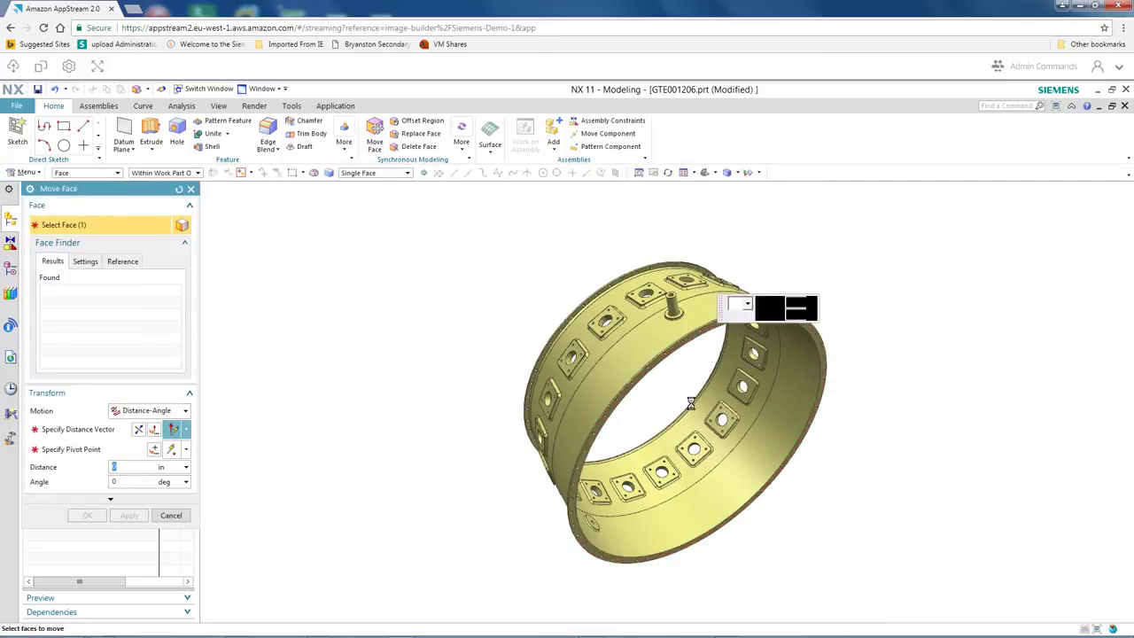
pyautogui.moveTo(710, 381); pyautogui.dragTo(738, 401)
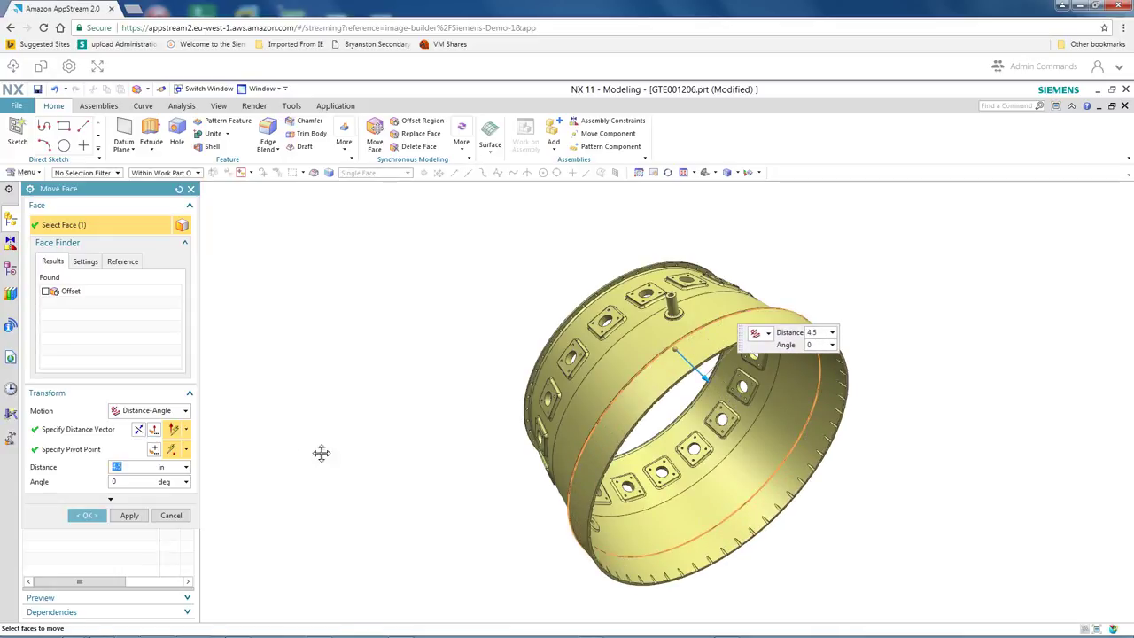
pyautogui.click(87, 515)
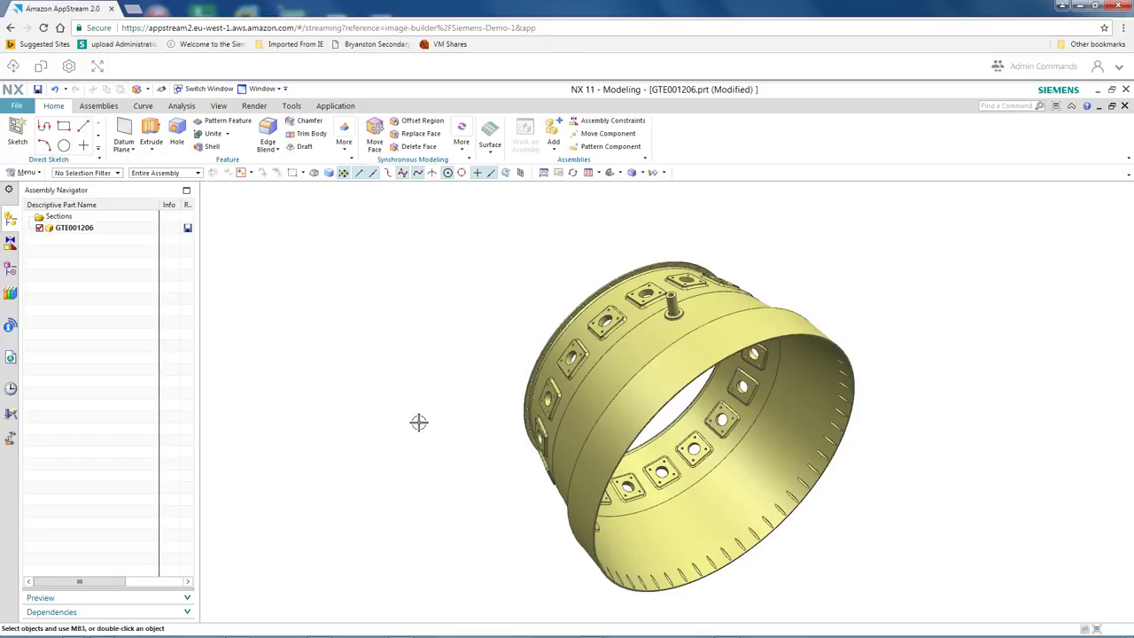
pyautogui.moveTo(423, 384); pyautogui.dragTo(424, 376, button='middle')
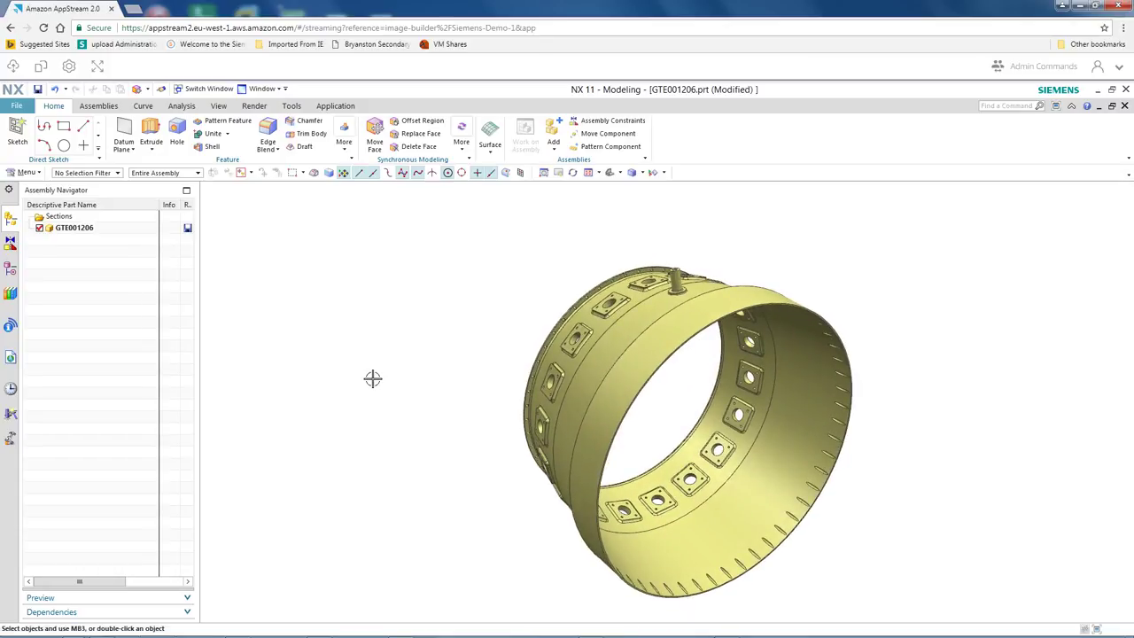
# Step: Display parent assembly GTE001166 from GTE001206 and make the streamed session full screen
pyautogui.rightClick(112, 227)
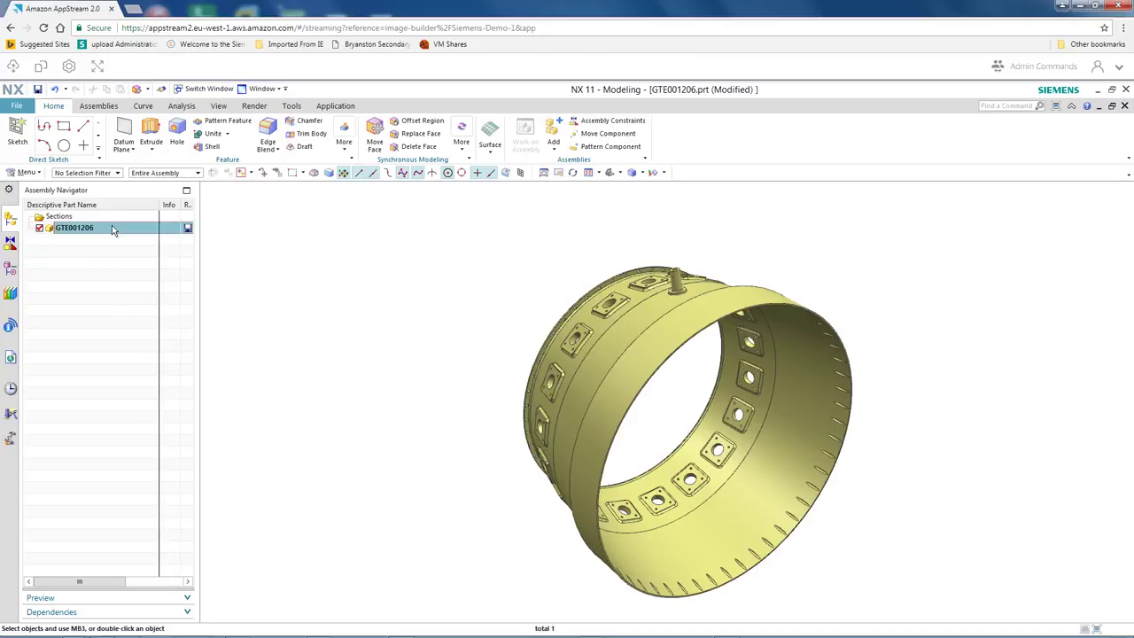
pyautogui.click(219, 248)
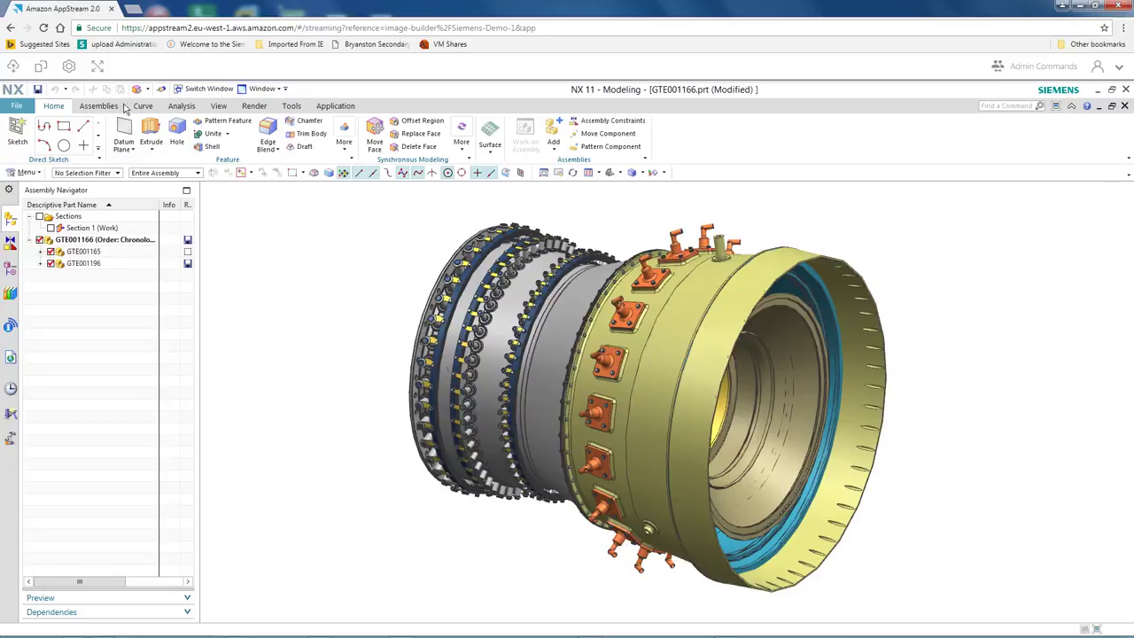
pyautogui.click(98, 66)
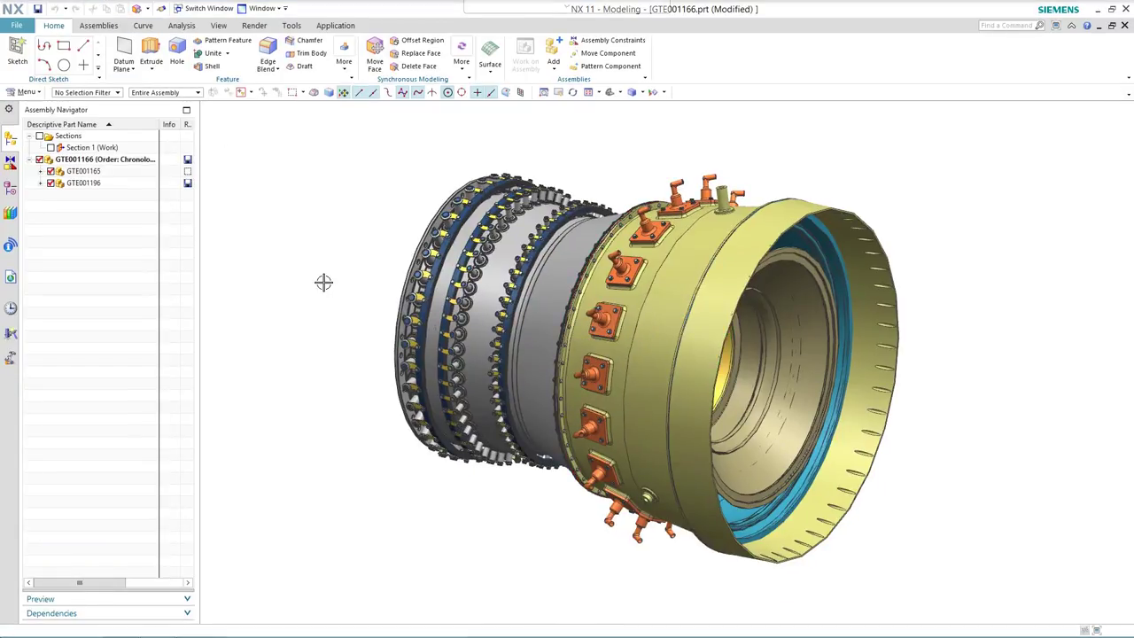